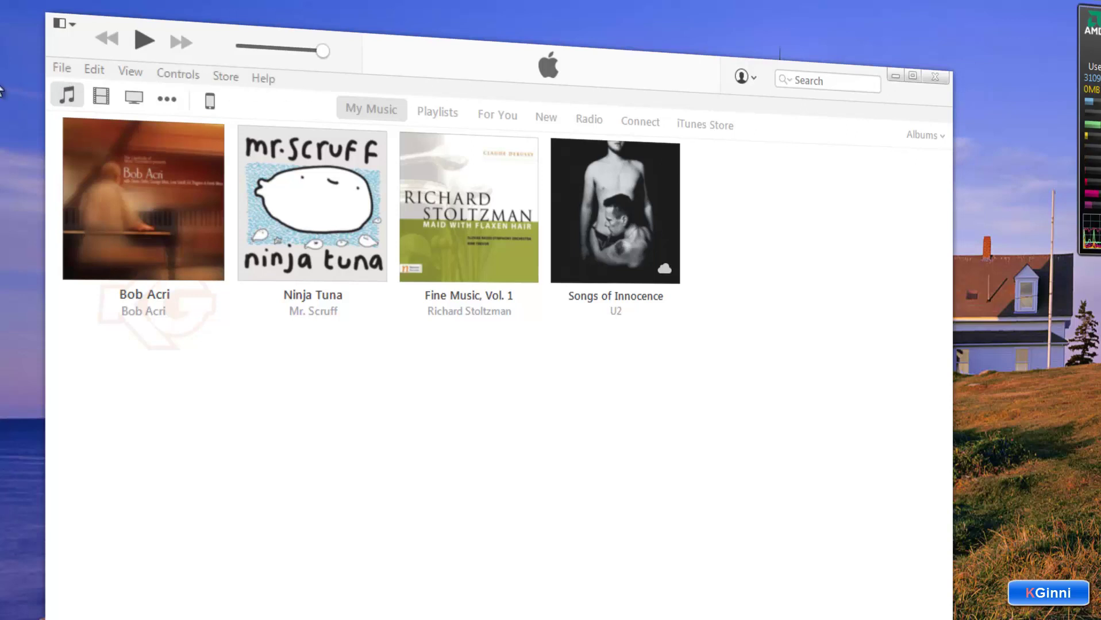
# - Add the Music folder from Xiaomi_Phone_Bkp21Oct2015 on drive D: to the library, skipping conversion of the WMA songs
pyautogui.click(62, 68)
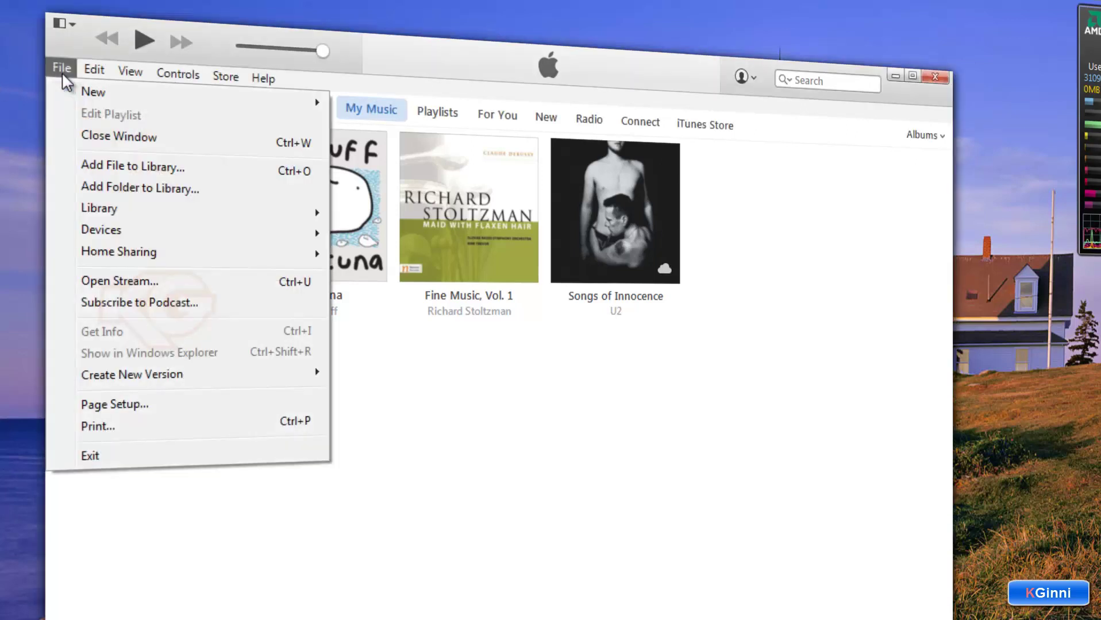
pyautogui.click(97, 190)
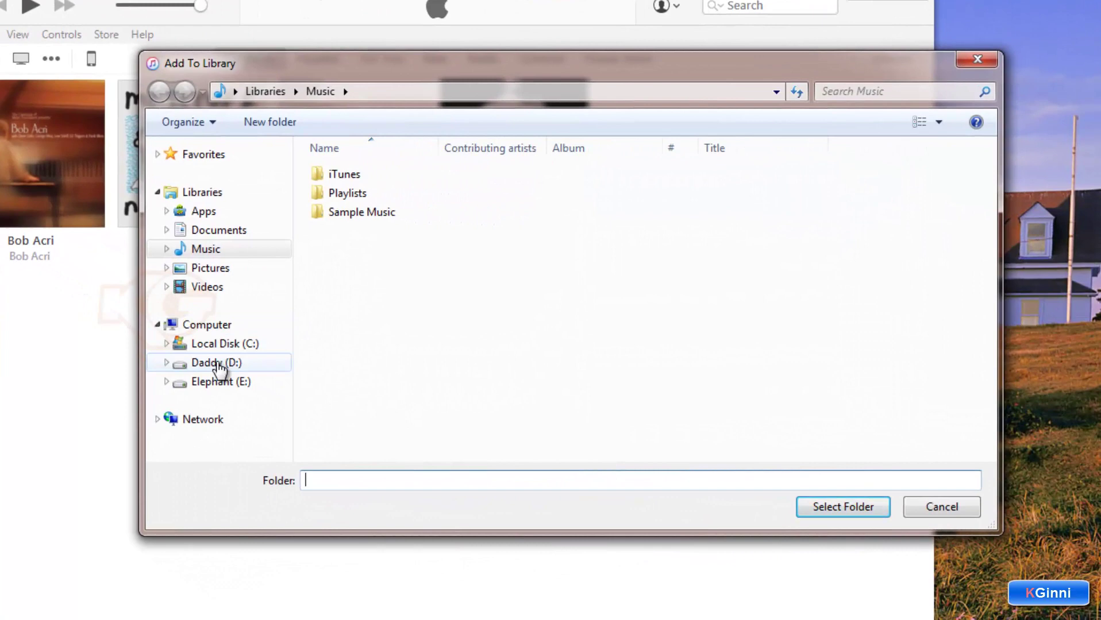
pyautogui.click(219, 366)
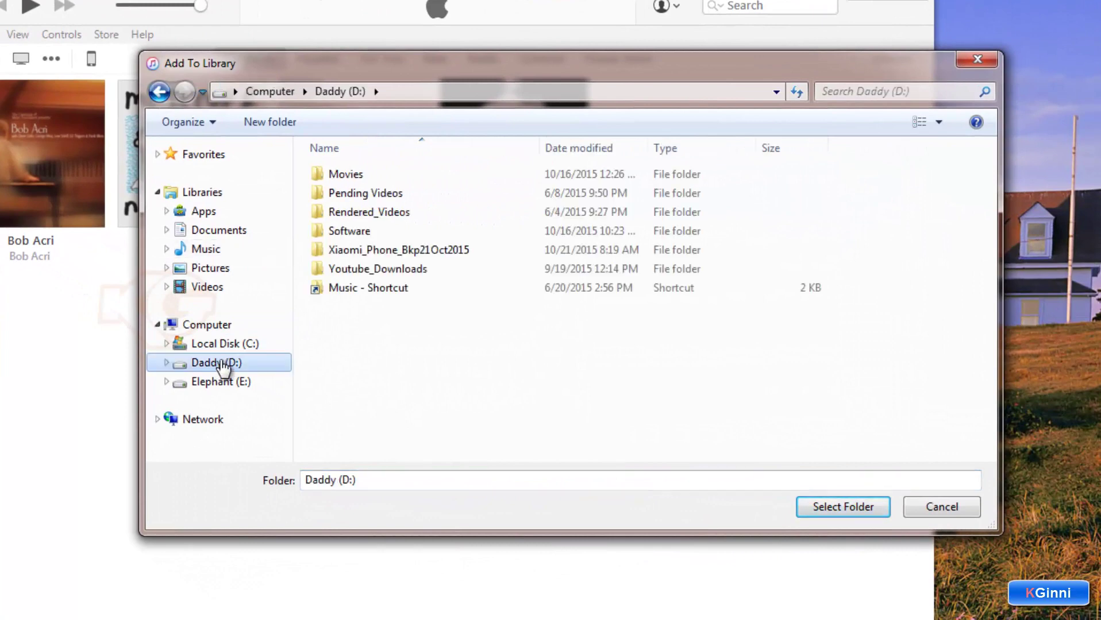
pyautogui.doubleClick(322, 252)
pyautogui.click(317, 216)
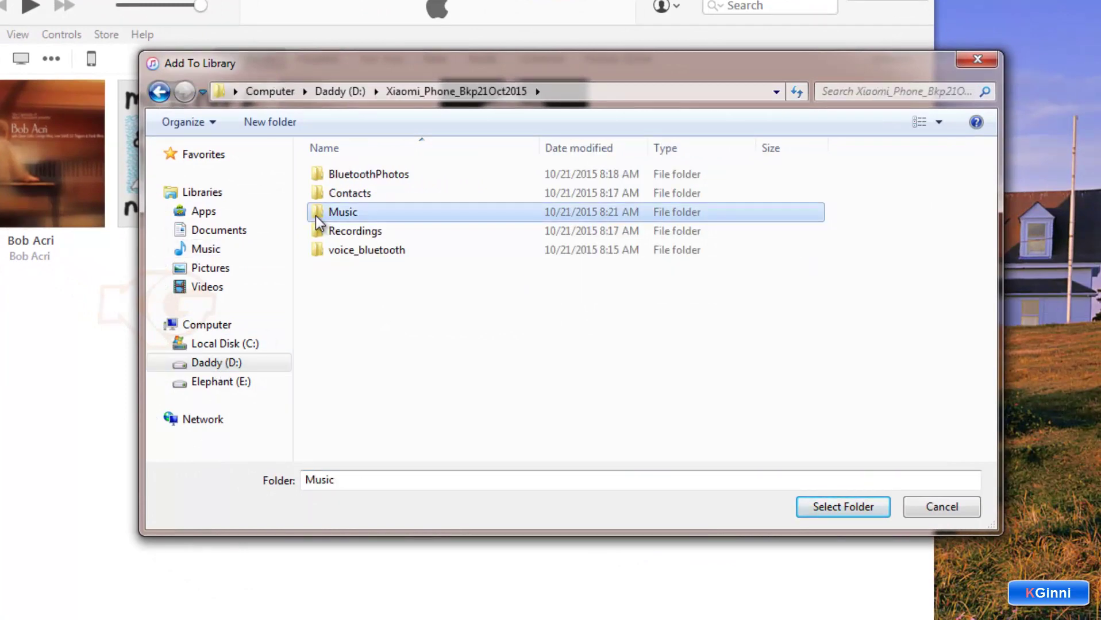
pyautogui.click(837, 509)
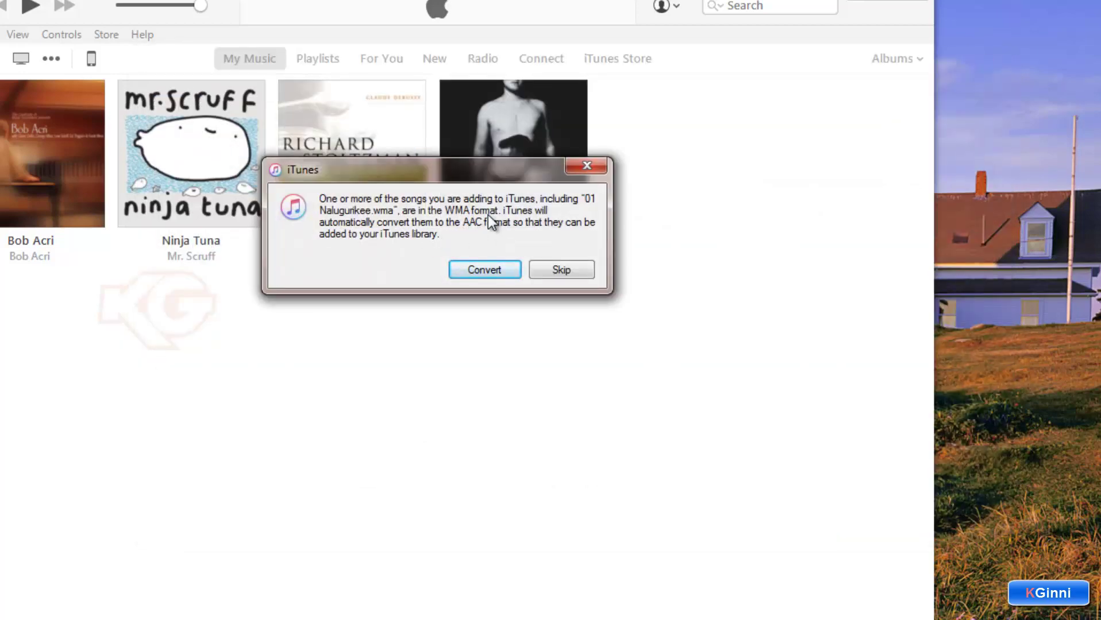
pyautogui.click(552, 273)
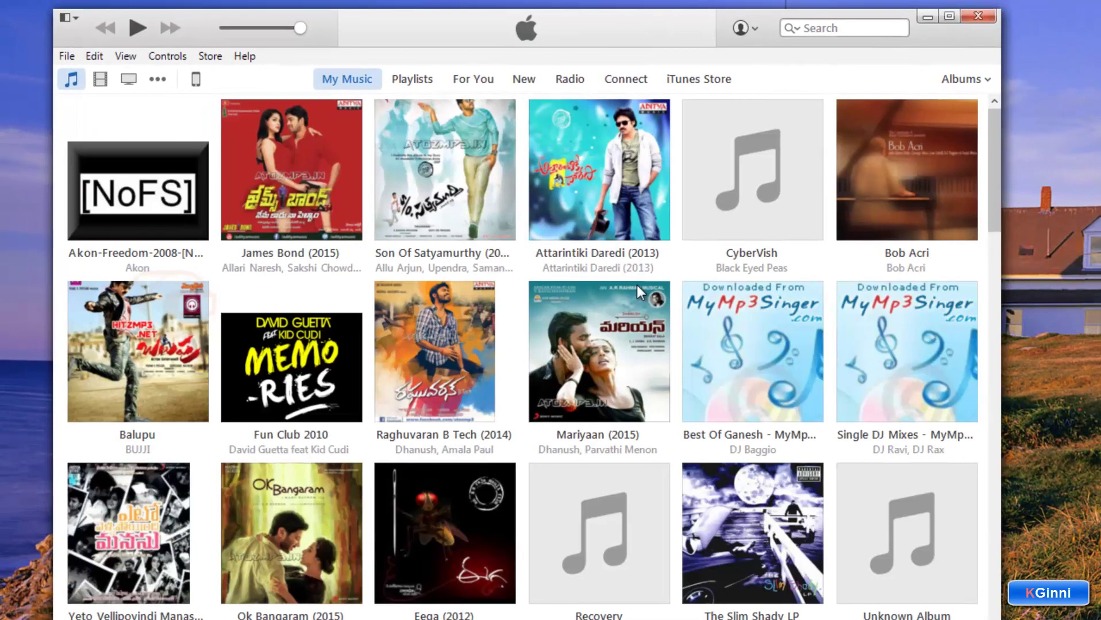
# - Look through the imported albums in My Music and maximize the window
pyautogui.scroll(-10, 590, 293)
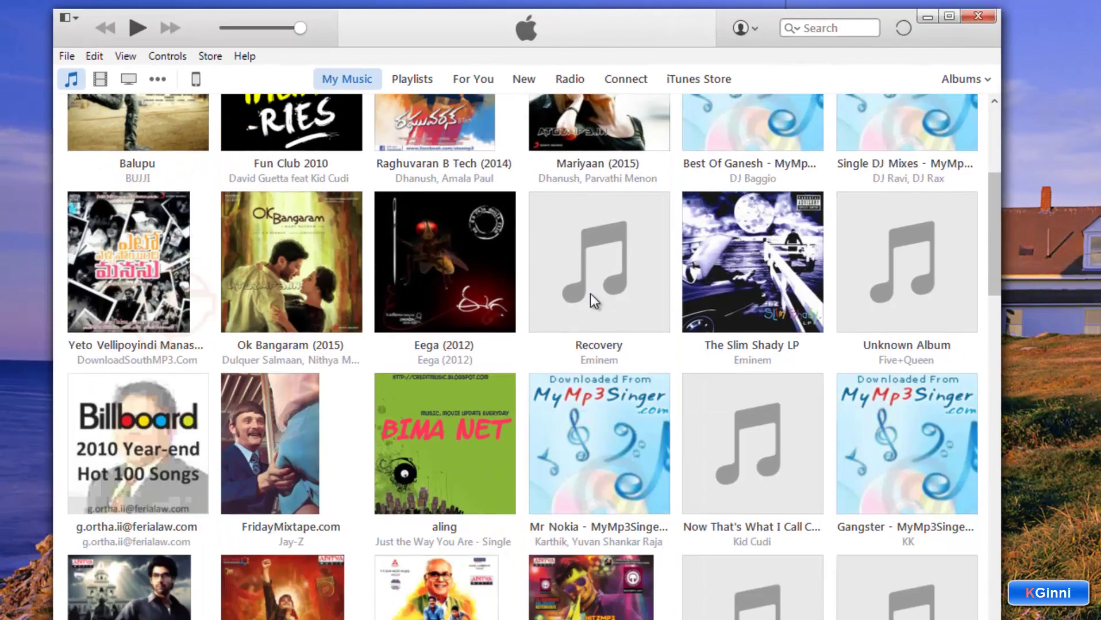
pyautogui.scroll(-12, 590, 294)
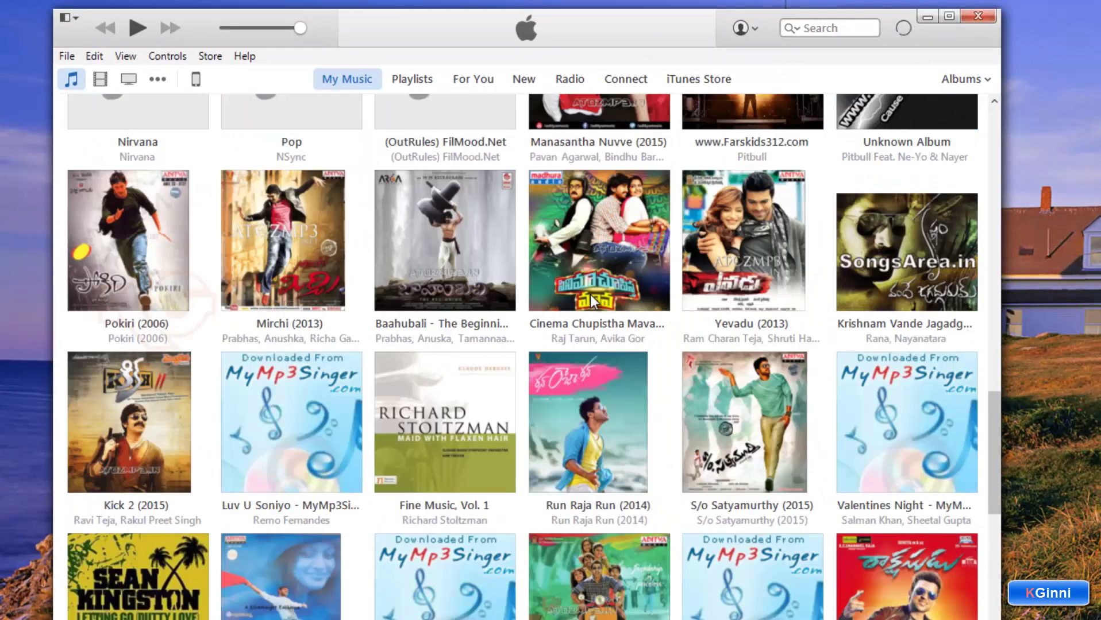
pyautogui.scroll(20, 590, 297)
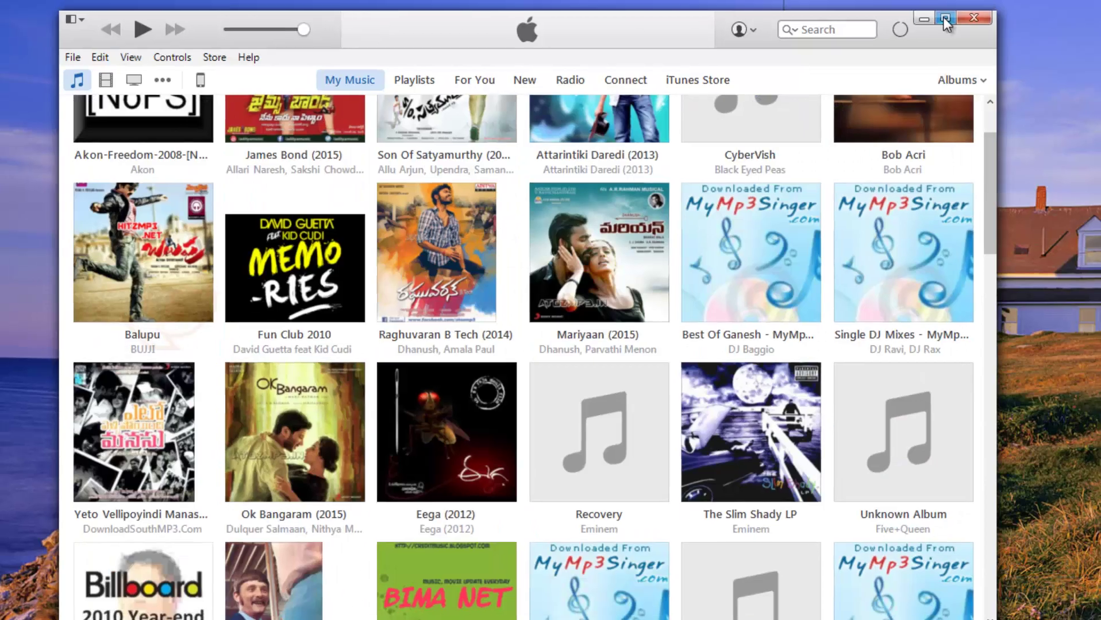
pyautogui.click(948, 15)
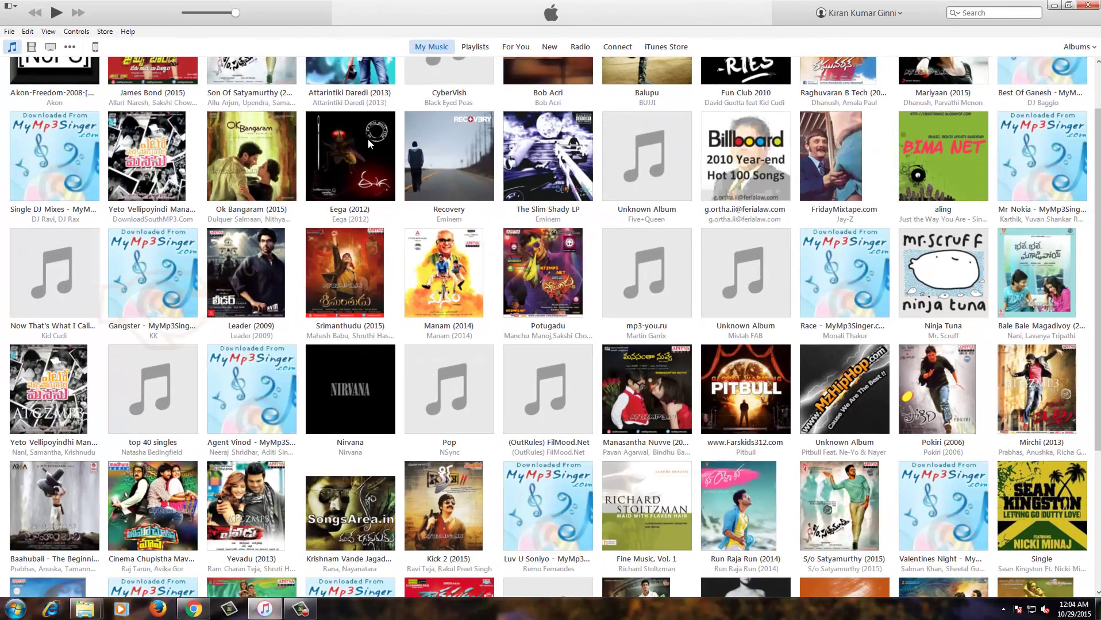
# - Autofill the iPod touch's on-device music list from the Music library
pyautogui.click(95, 47)
pyautogui.click(38, 238)
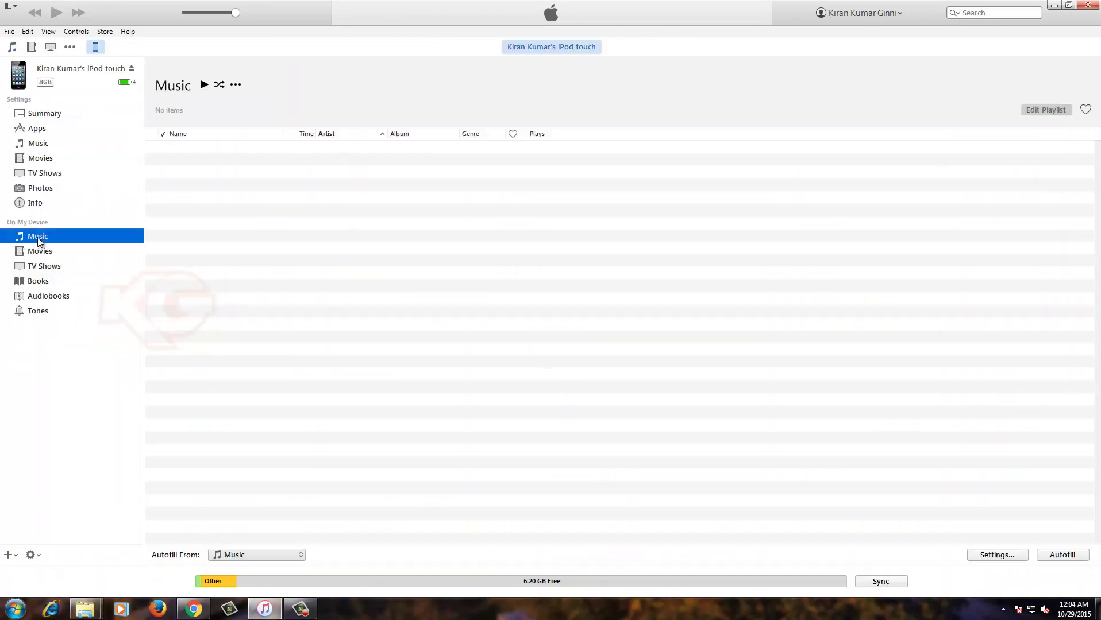
pyautogui.click(1055, 556)
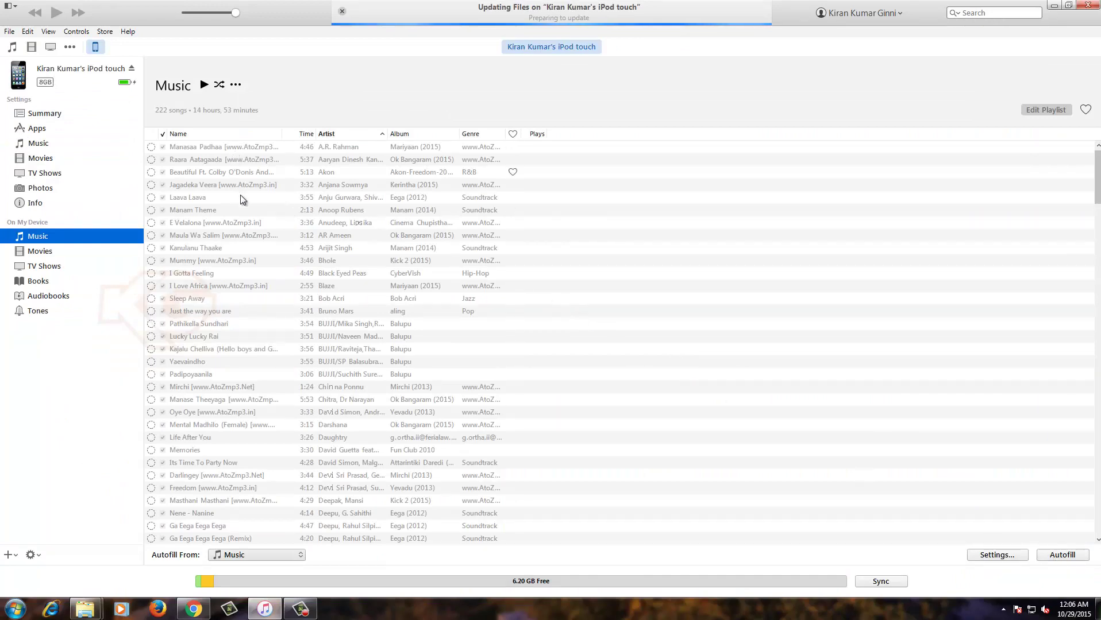
# - Review the autofilled songs on the iPod touch and start syncing the device
pyautogui.scroll(-20, 281, 242)
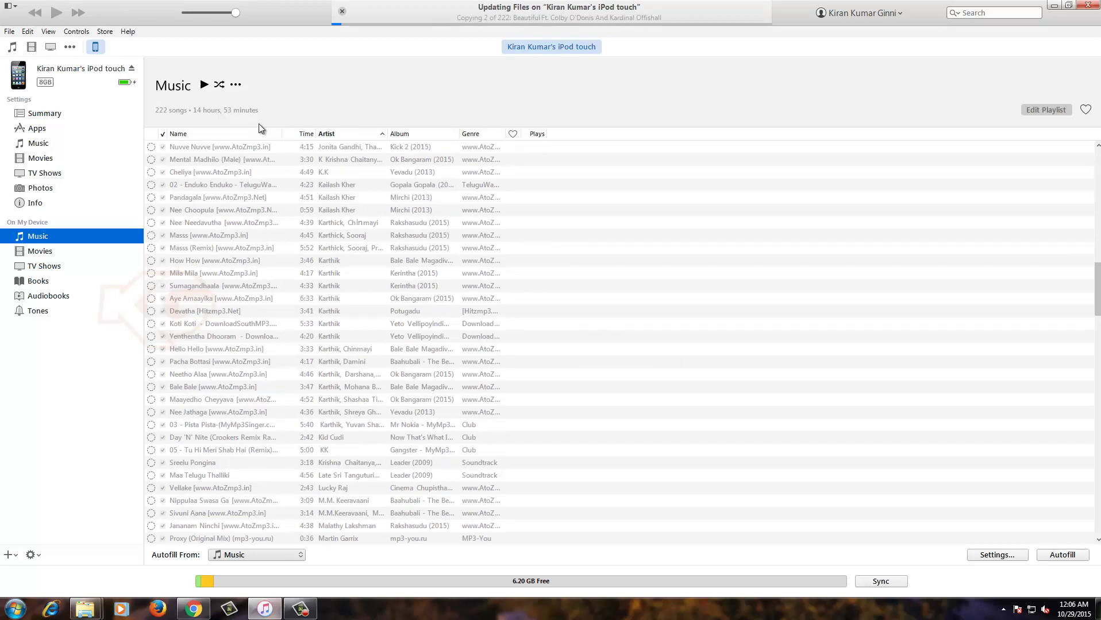
pyautogui.scroll(15, 356, 216)
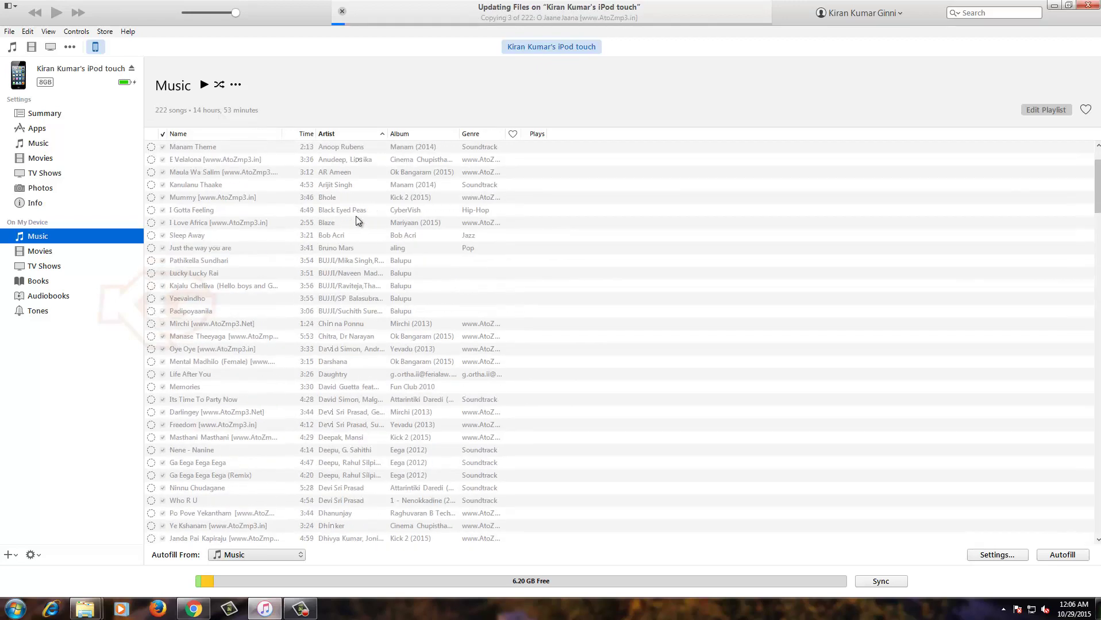
pyautogui.scroll(2, 356, 216)
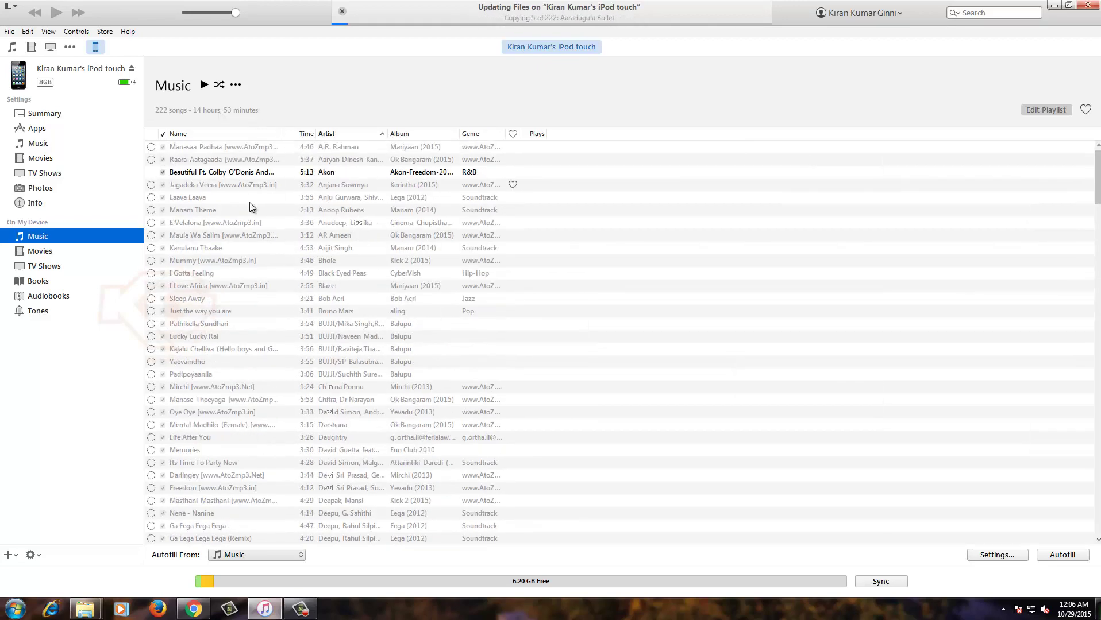
pyautogui.scroll(-8, 257, 217)
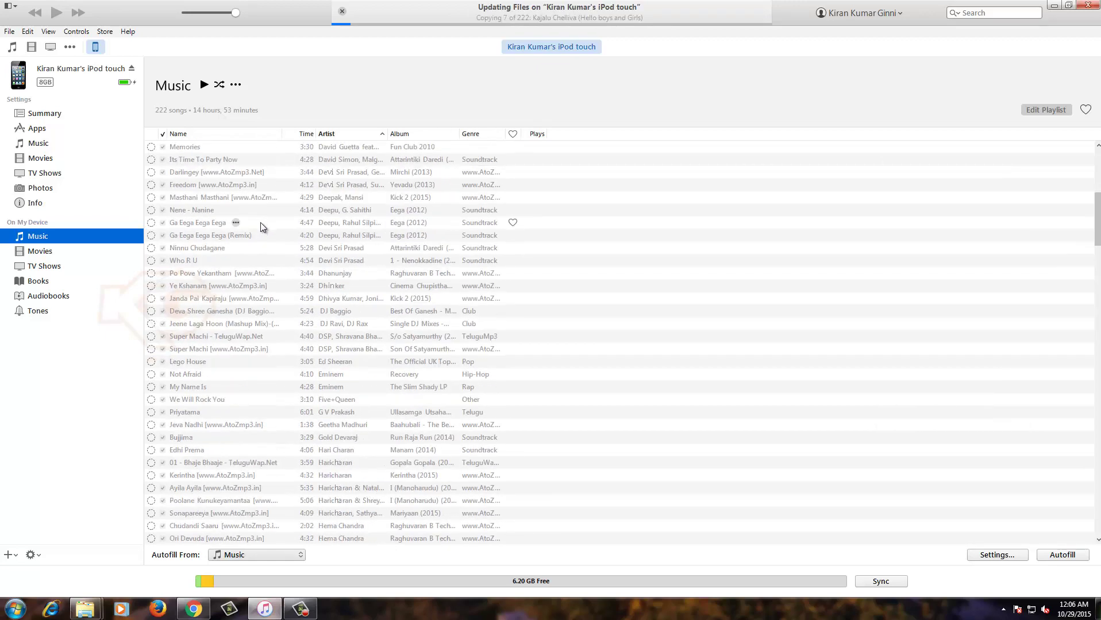
pyautogui.scroll(-20, 261, 223)
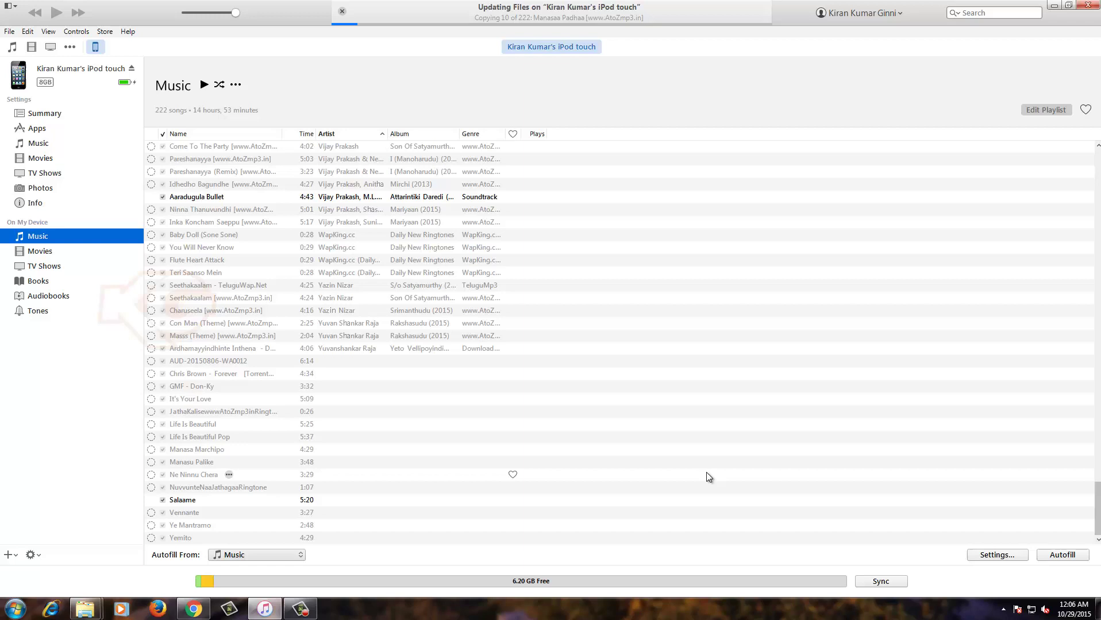
pyautogui.click(881, 582)
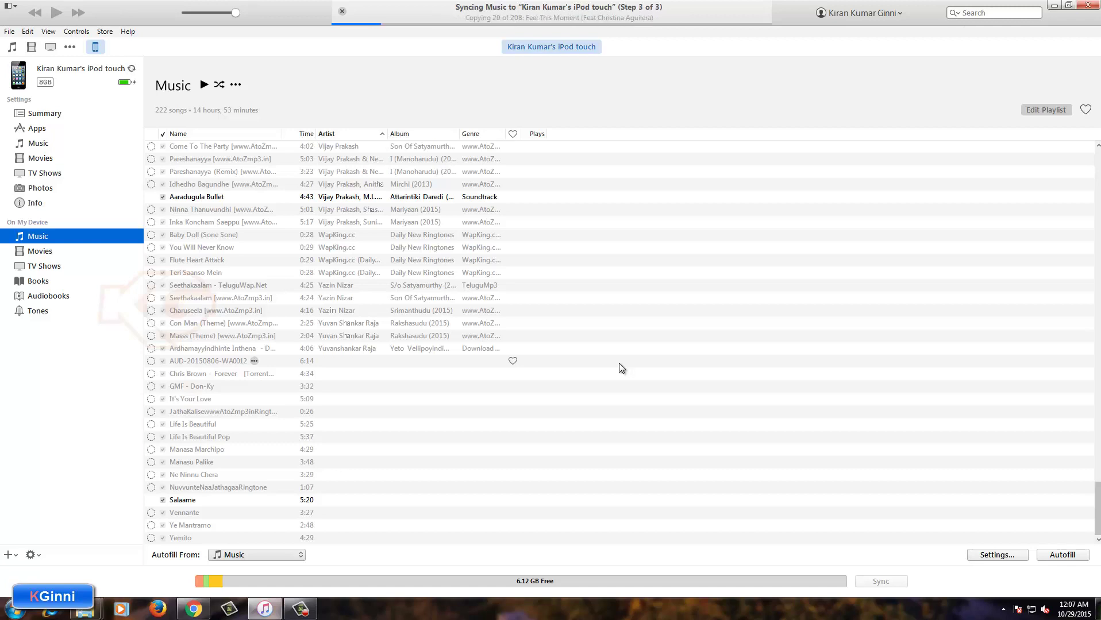
# - Monitor the sync by checking which songs in the device's music list have been copied
pyautogui.scroll(20, 583, 276)
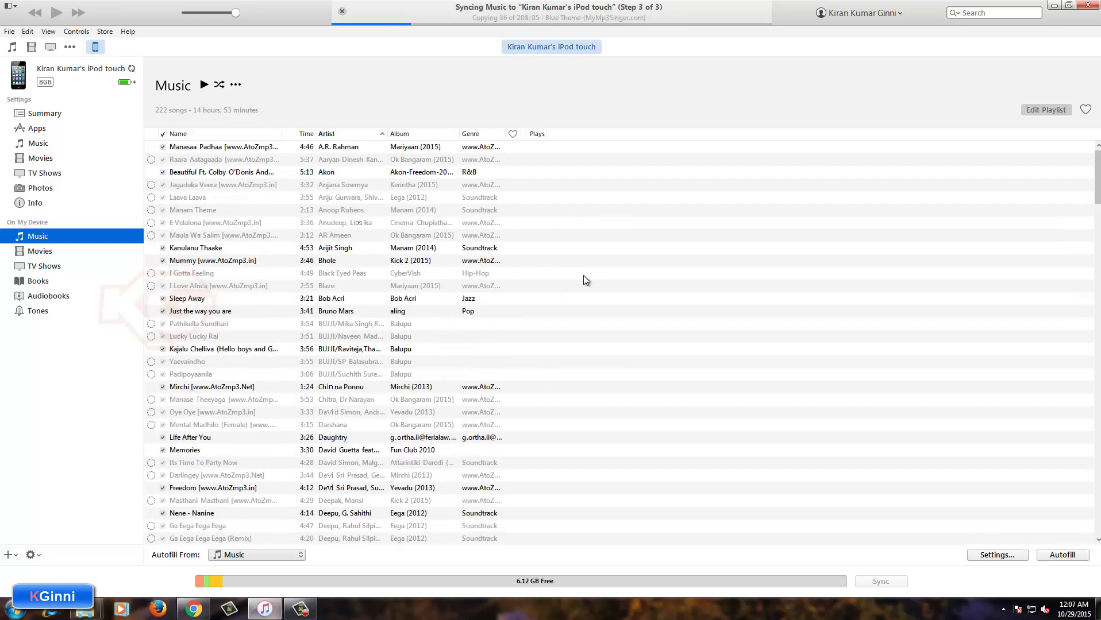
pyautogui.scroll(-20, 518, 304)
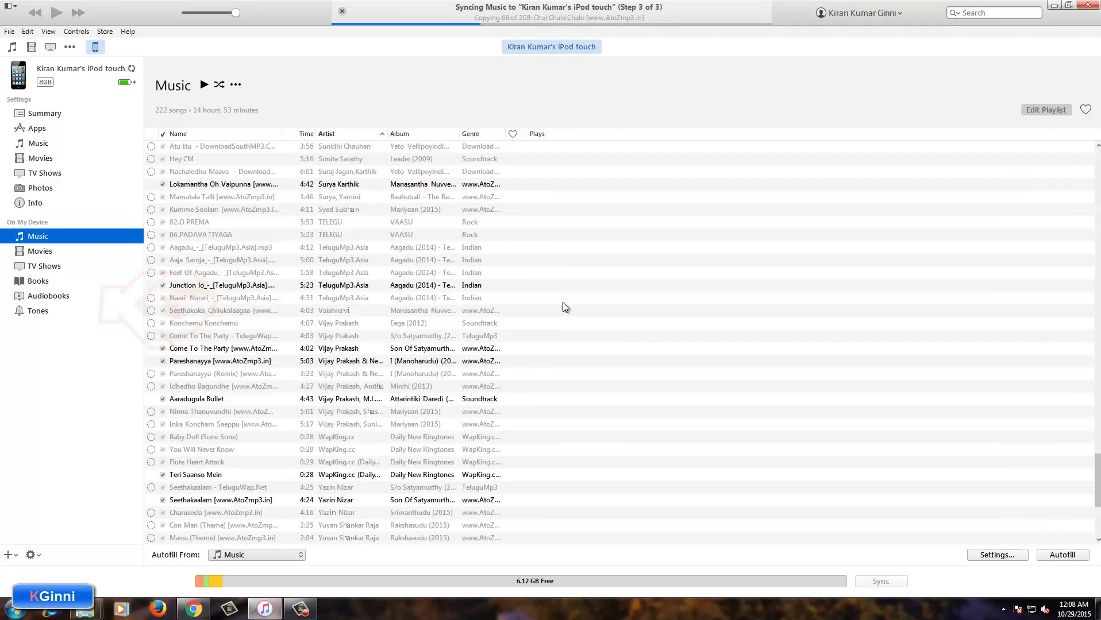
pyautogui.scroll(-5, 563, 305)
pyautogui.scroll(20, 563, 304)
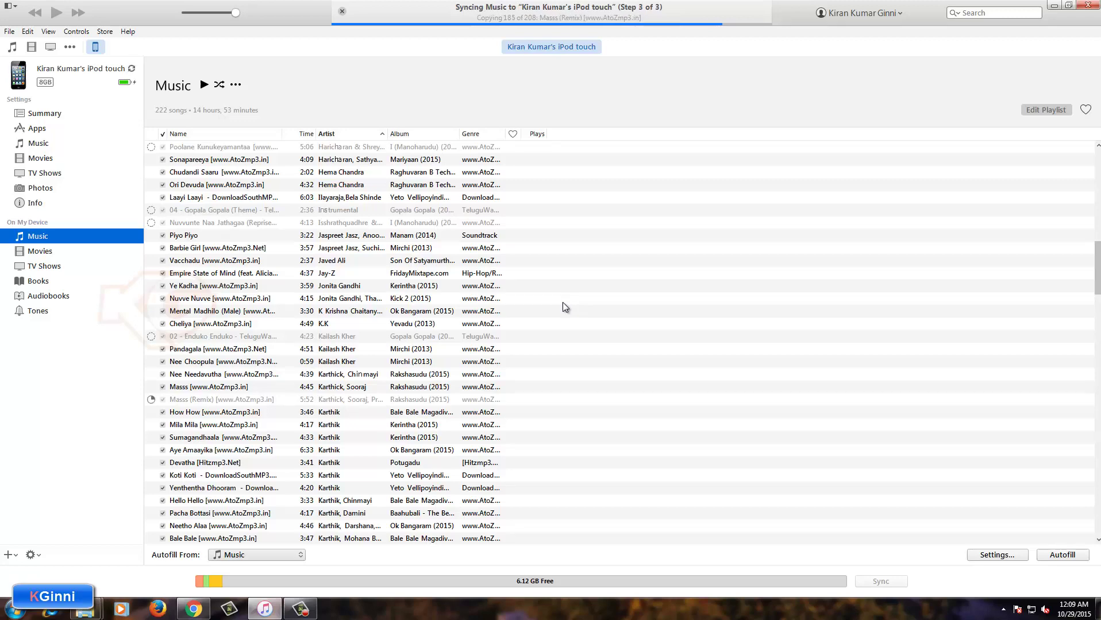
pyautogui.scroll(8, 563, 302)
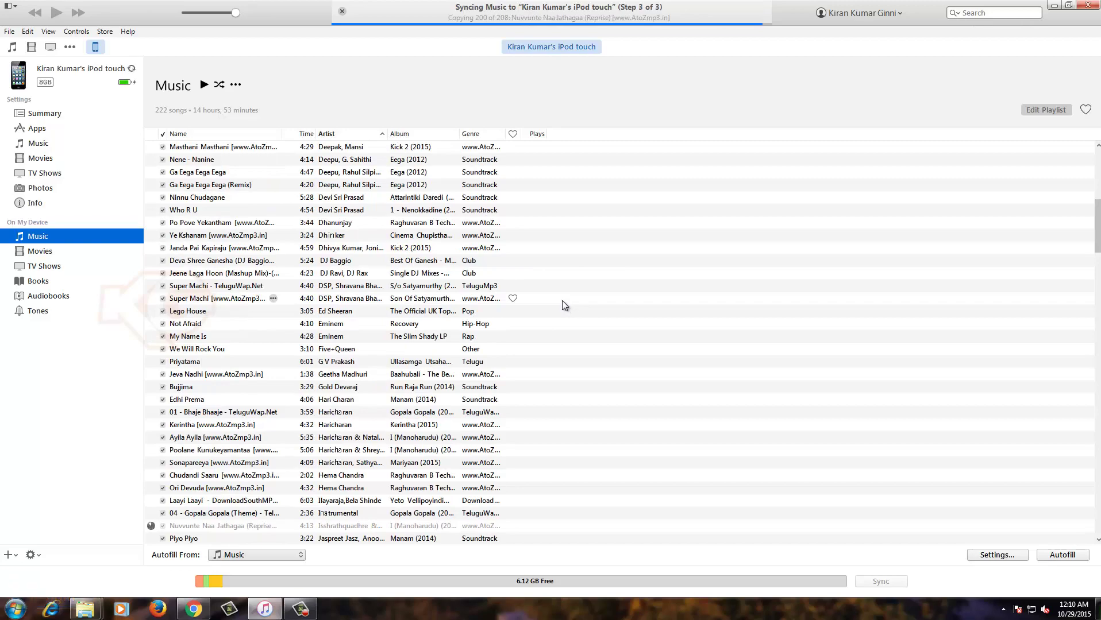
pyautogui.scroll(-20, 561, 300)
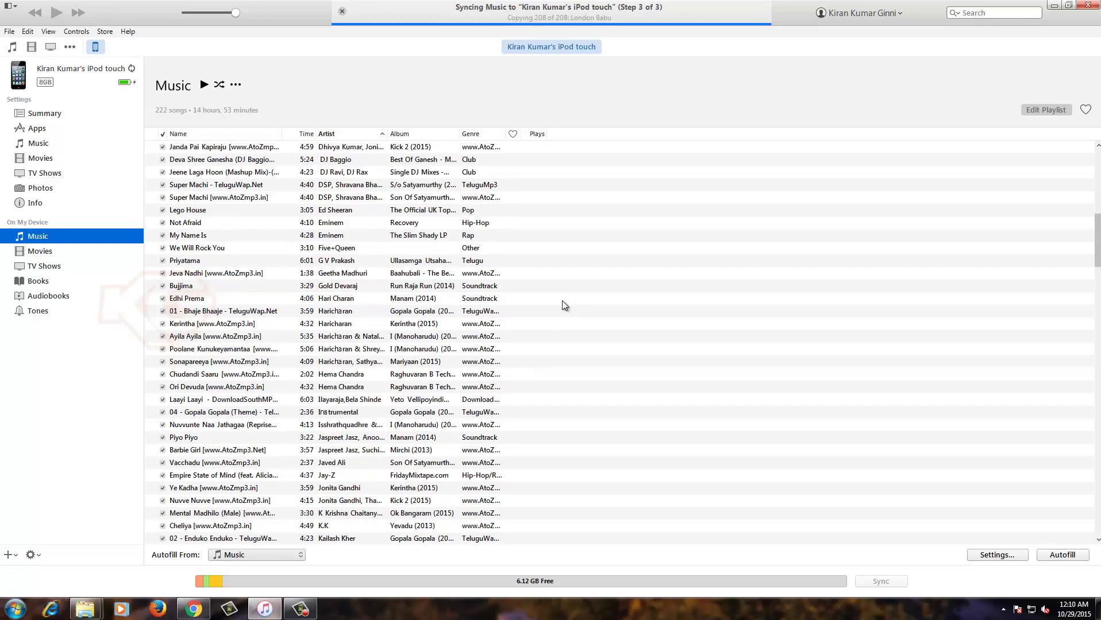
pyautogui.scroll(-15, 562, 301)
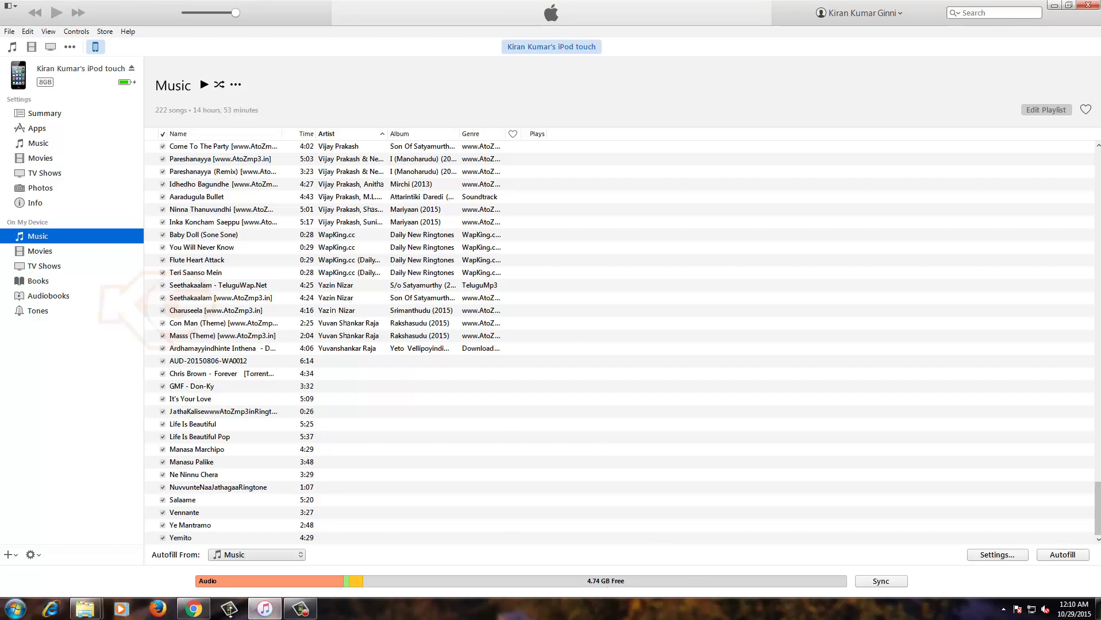
# - Check the audio portion of the device's storage bar and look through the synced song list
pyautogui.moveTo(273, 585)
pyautogui.scroll(20, 704, 375)
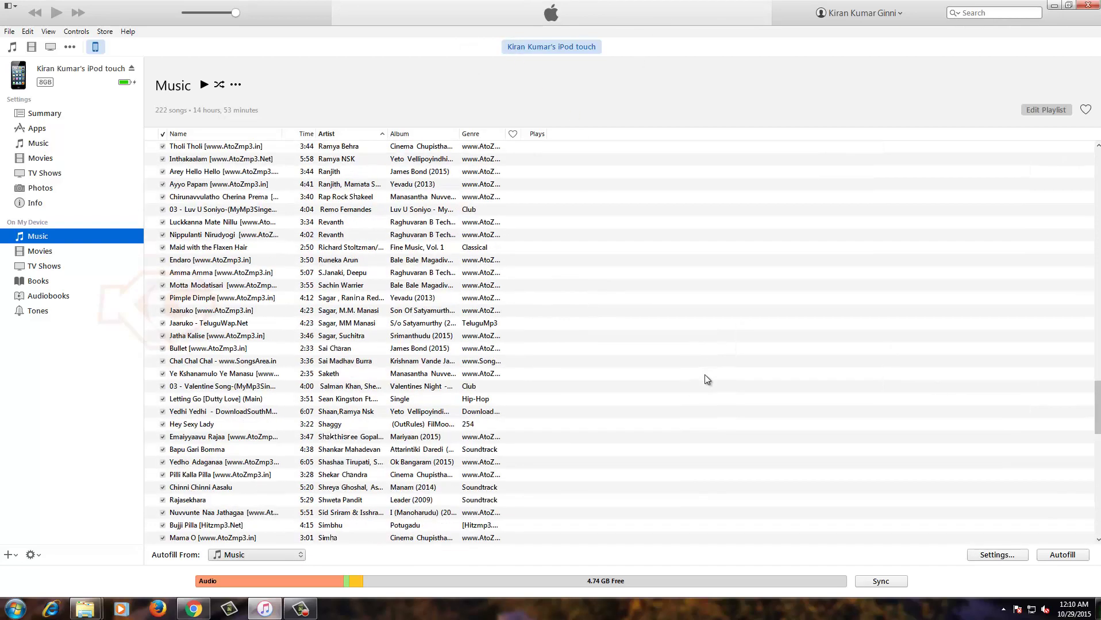
pyautogui.scroll(10, 704, 379)
pyautogui.scroll(15, 703, 376)
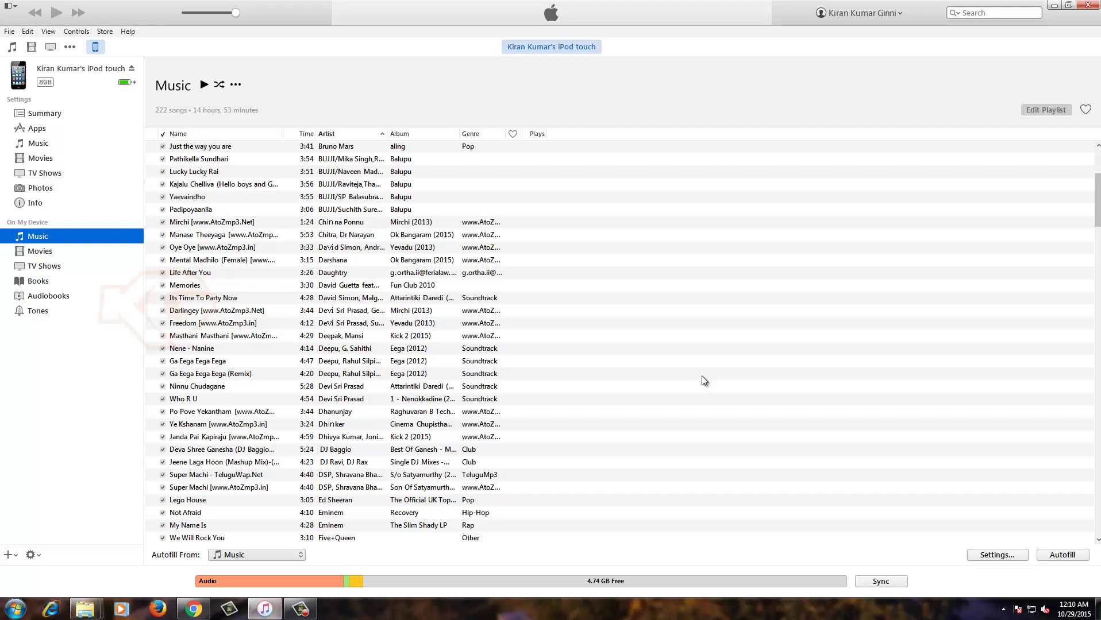
pyautogui.scroll(-20, 701, 378)
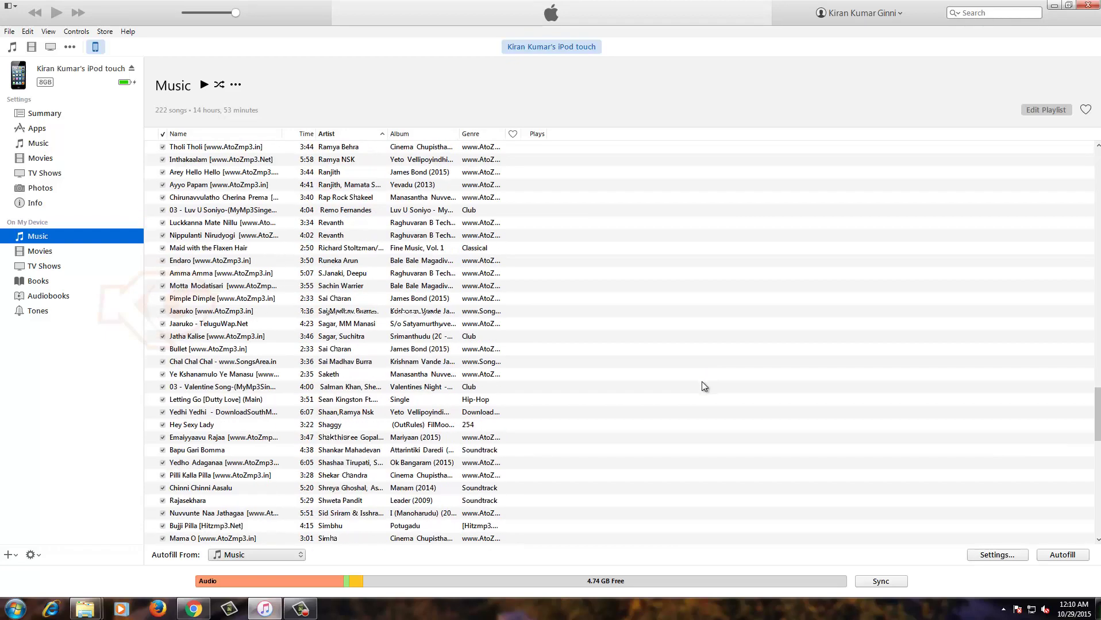
pyautogui.scroll(-20, 701, 382)
# - Recheck the iPod touch's on-device music list and eject the device
pyautogui.click(33, 240)
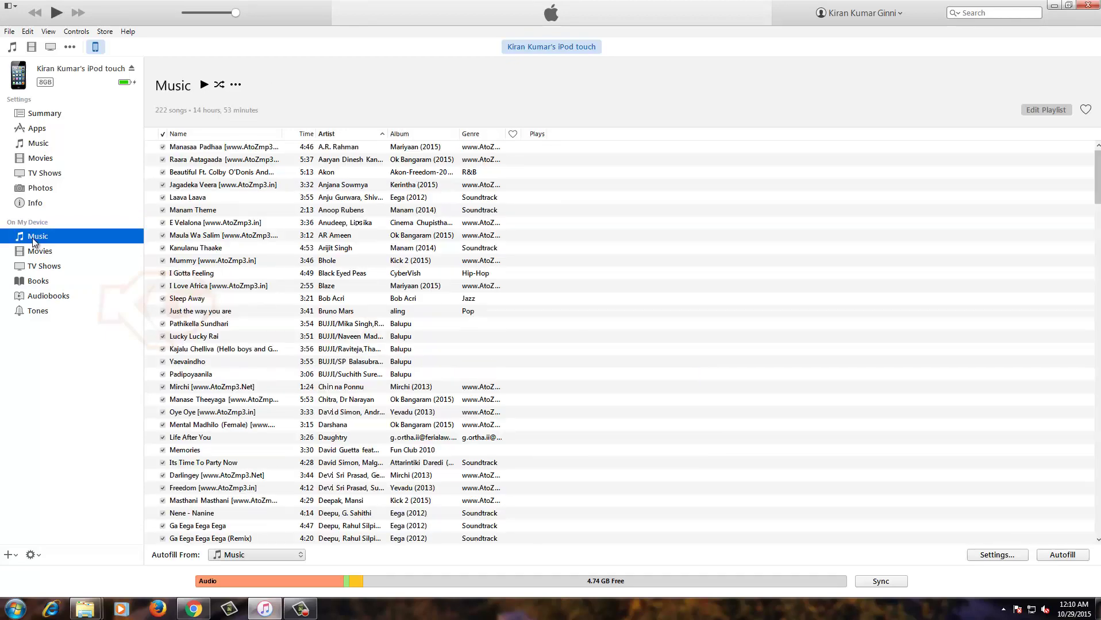
pyautogui.scroll(-20, 344, 214)
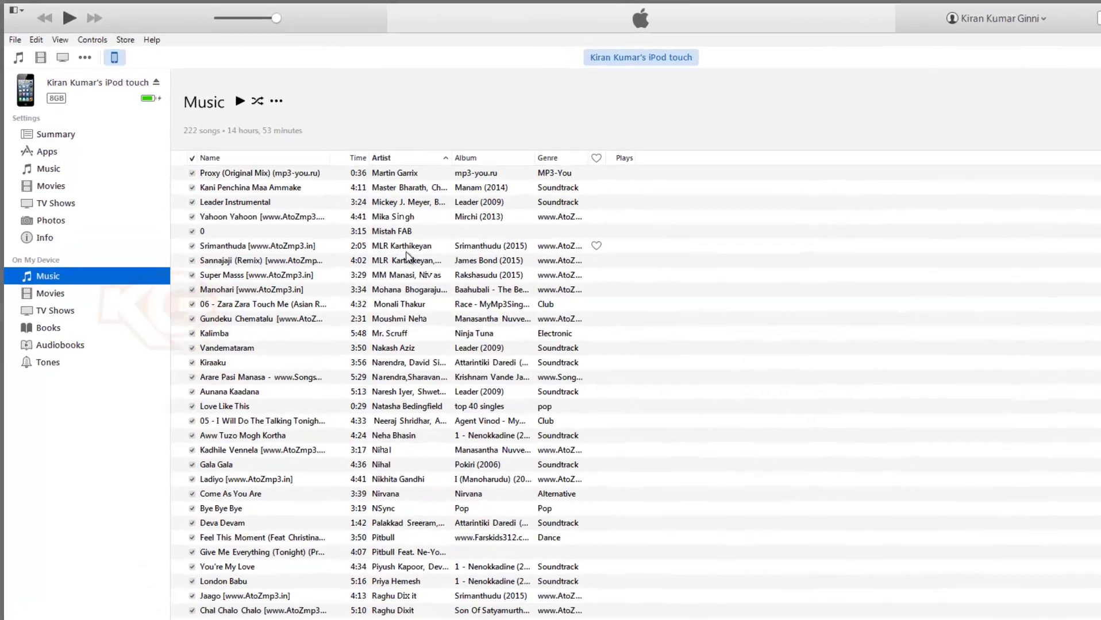
pyautogui.scroll(-10, 406, 255)
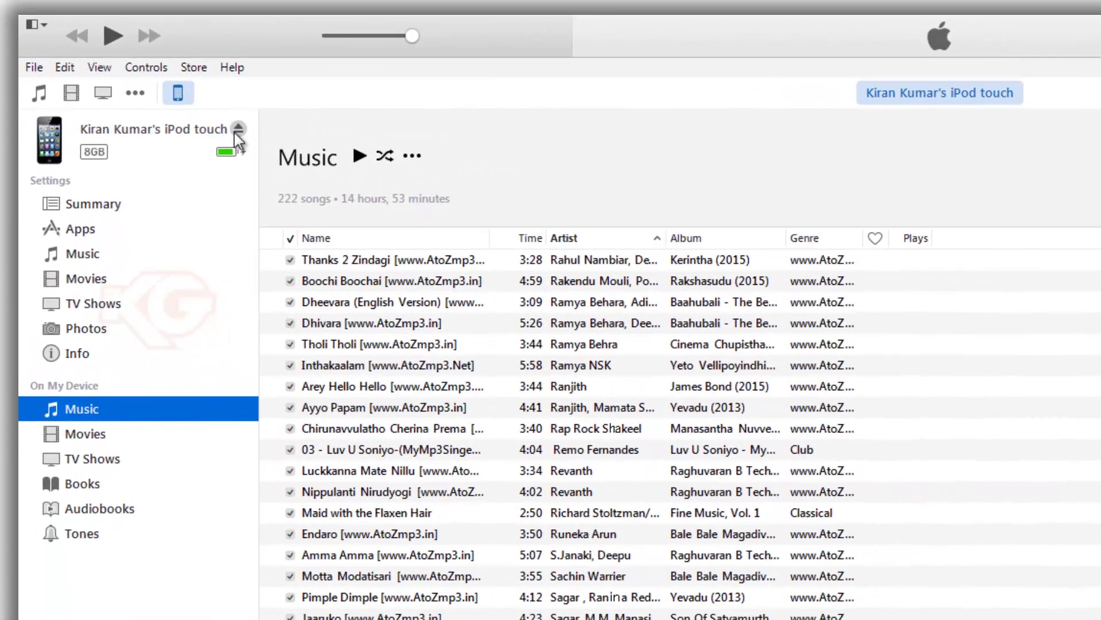
pyautogui.click(236, 131)
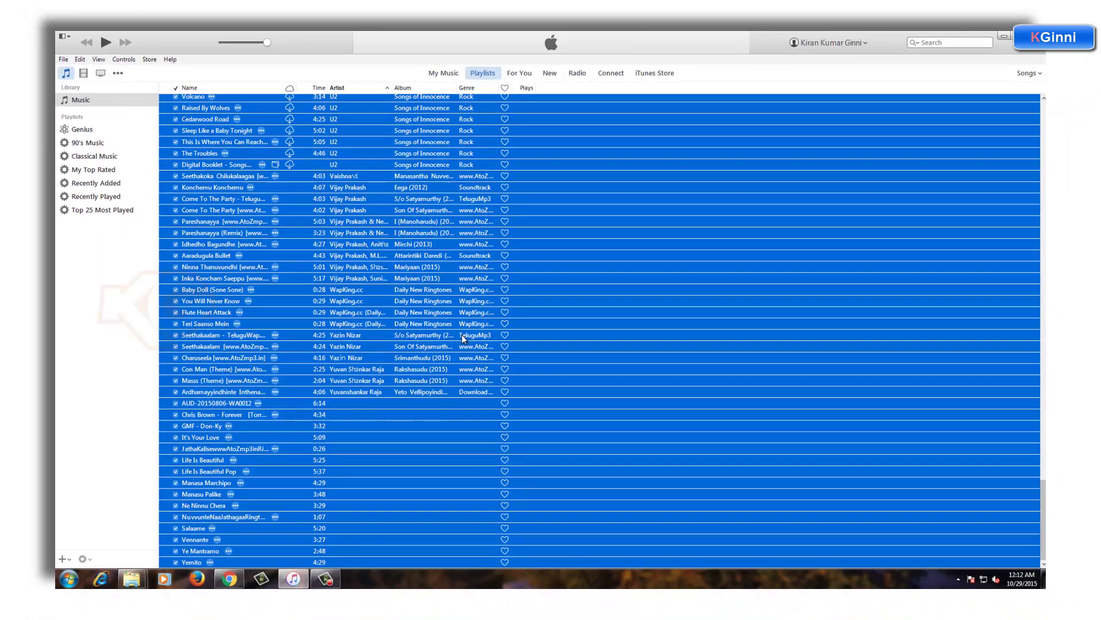
# - Open the About iTunes window to check the installed version
pyautogui.click(170, 60)
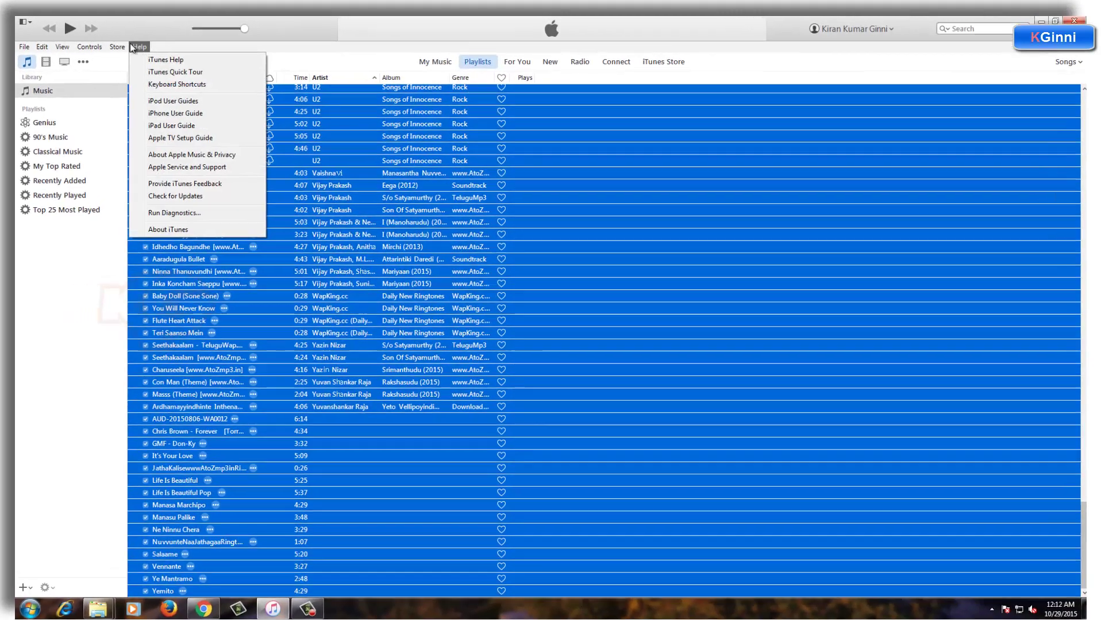
pyautogui.click(183, 214)
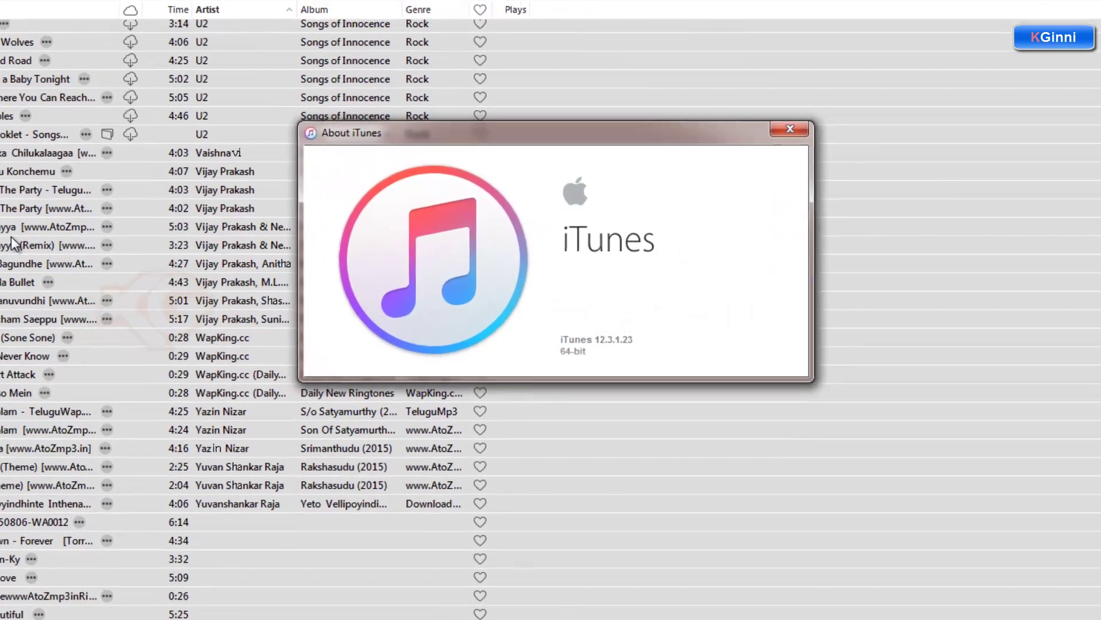